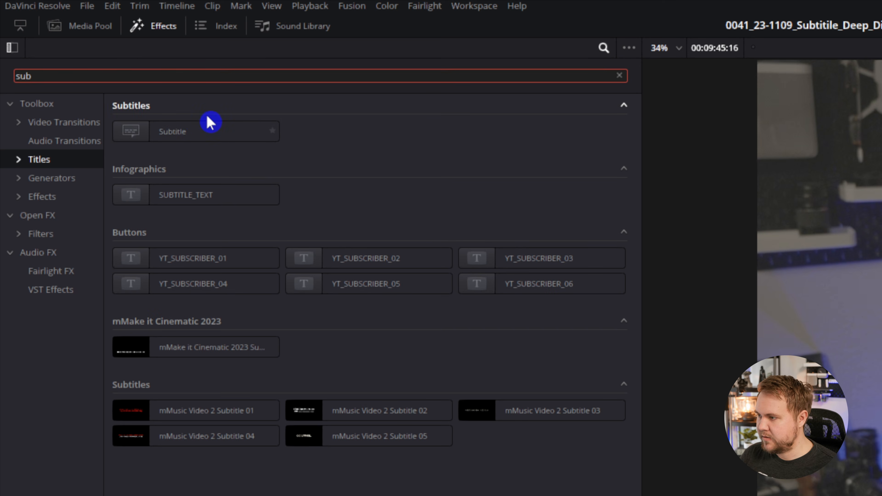
# Step: Add a Subtitle title to the timeline above the video clip and place the playhead at the start
pyautogui.click(173, 131)
pyautogui.moveTo(170, 132); pyautogui.dragTo(402, 369)
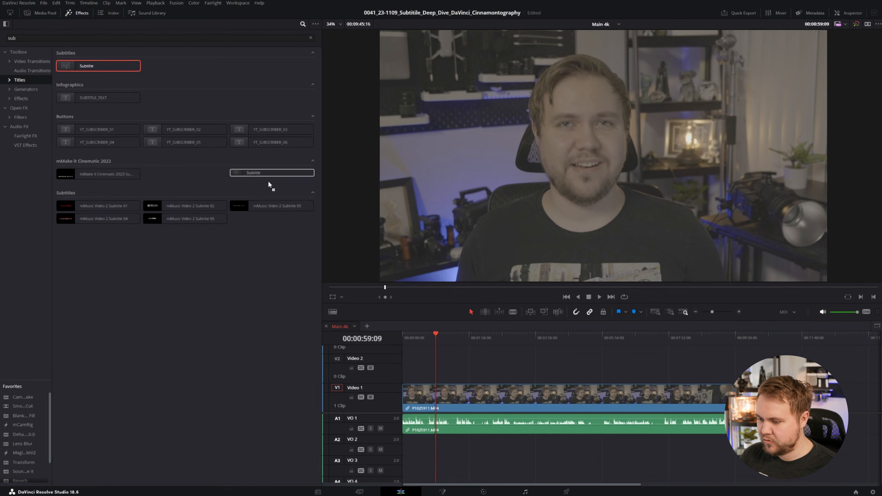
pyautogui.click(403, 337)
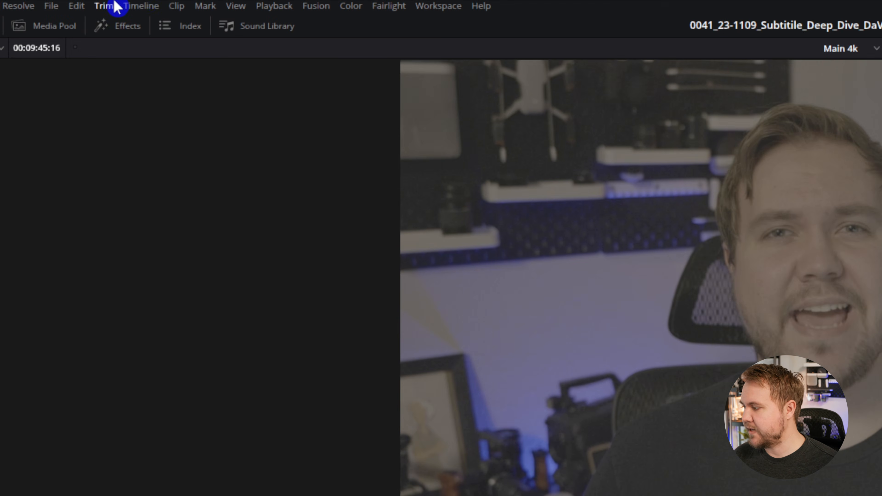
# Step: Start creating subtitles from the timeline's audio and set the language to English
pyautogui.click(138, 6)
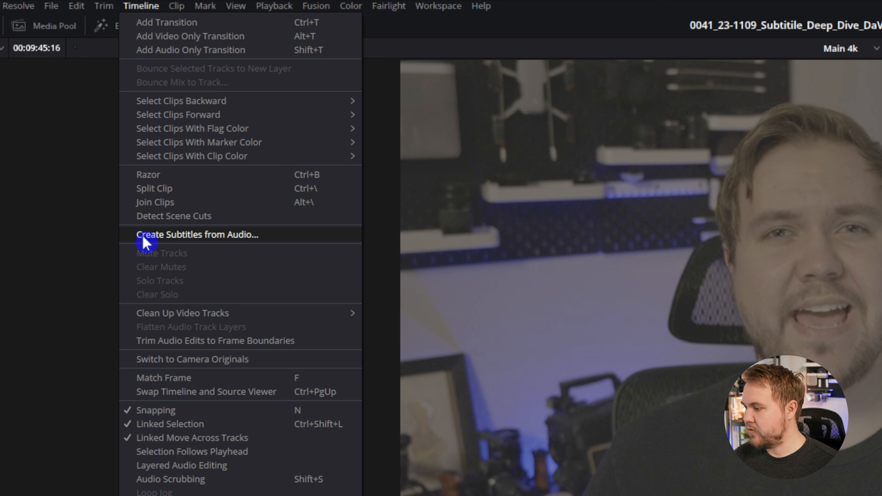
pyautogui.click(242, 236)
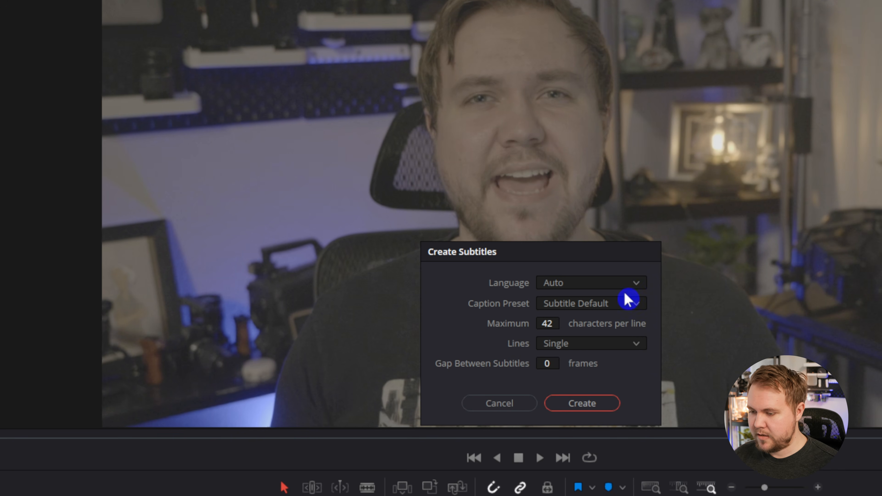
pyautogui.click(625, 288)
pyautogui.scroll(-1, 608, 346)
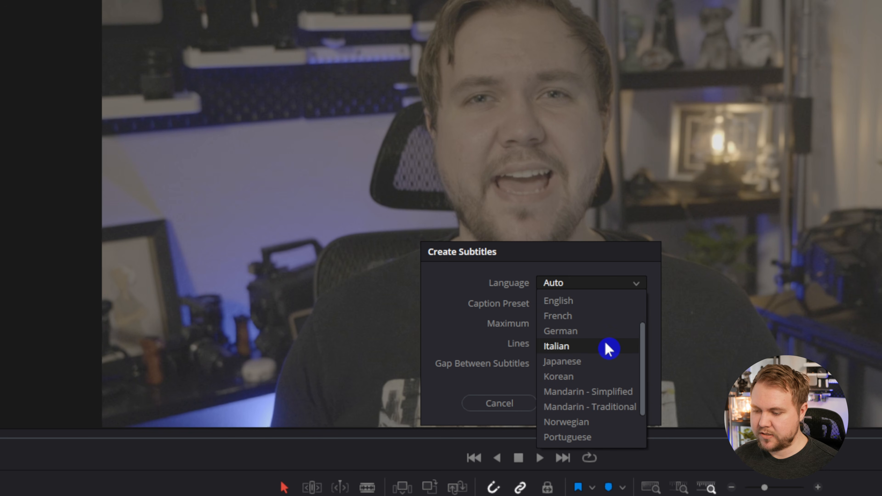
pyautogui.scroll(1, 600, 336)
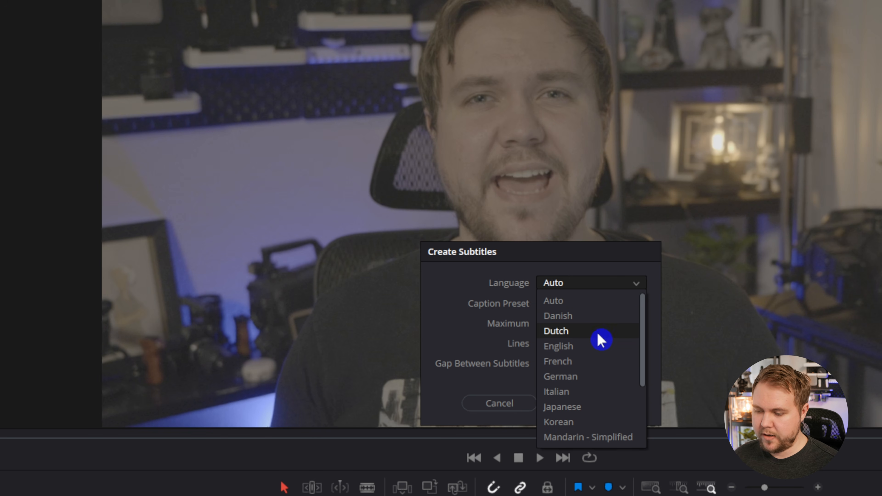
pyautogui.click(582, 354)
# Step: Choose the Netflix caption preset with double lines and generate the subtitles
pyautogui.click(614, 304)
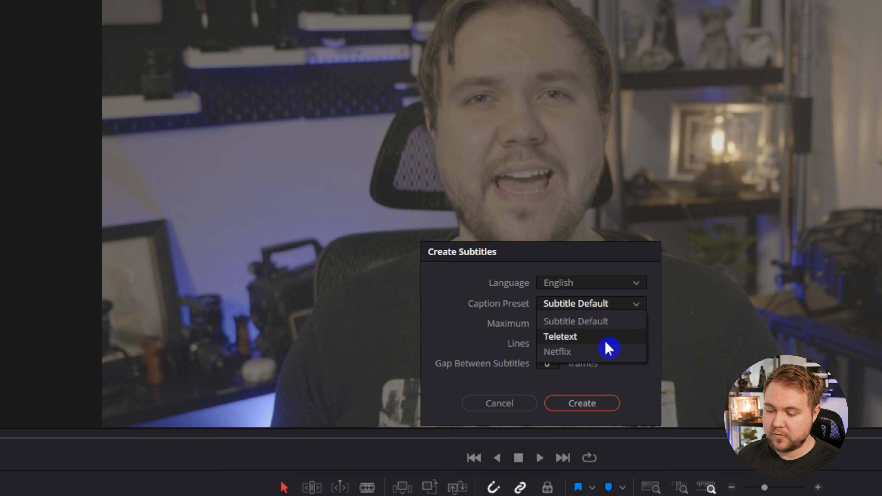
pyautogui.click(571, 355)
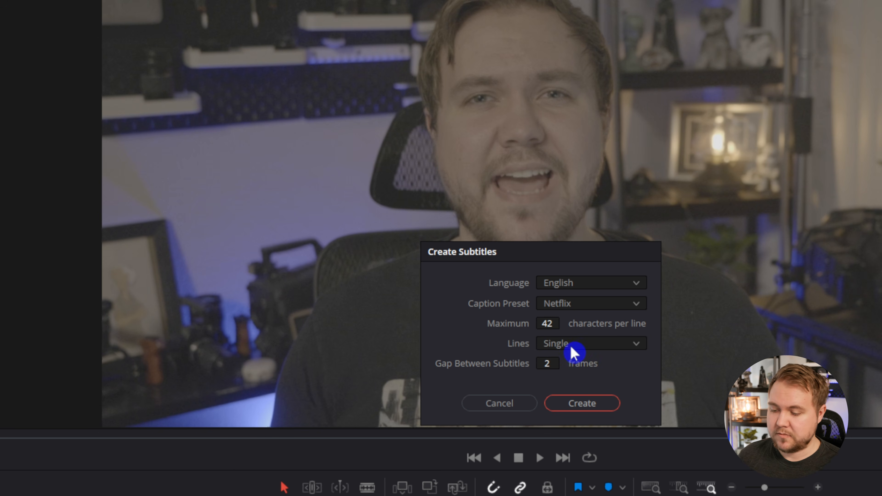
pyautogui.click(633, 348)
pyautogui.click(606, 372)
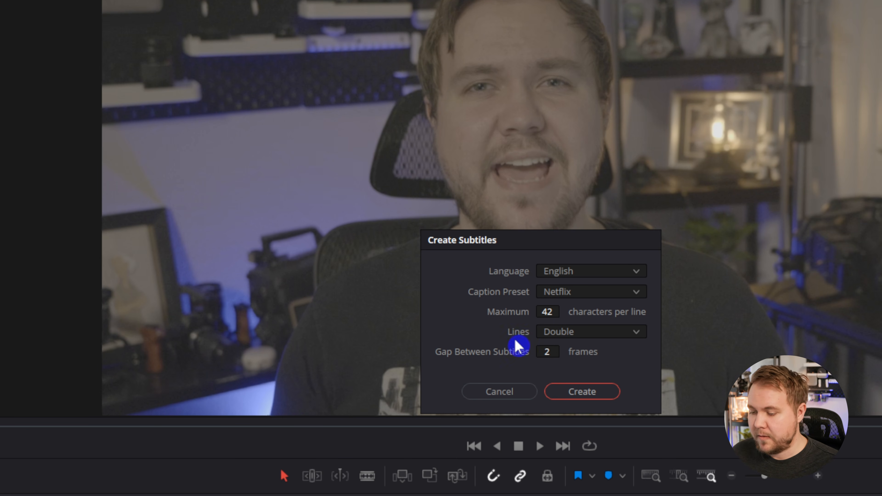
pyautogui.click(598, 371)
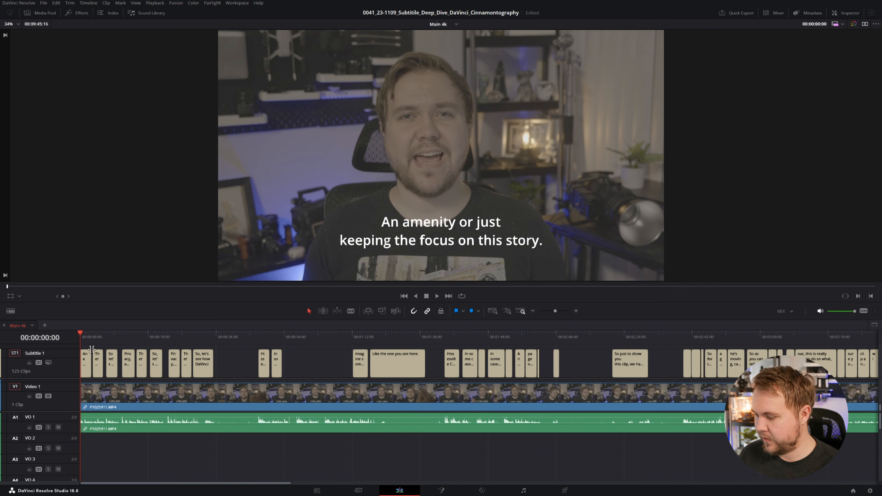
# Step: Edit the first caption's text so that it begins with "And amenity or just"
pyautogui.click(92, 336)
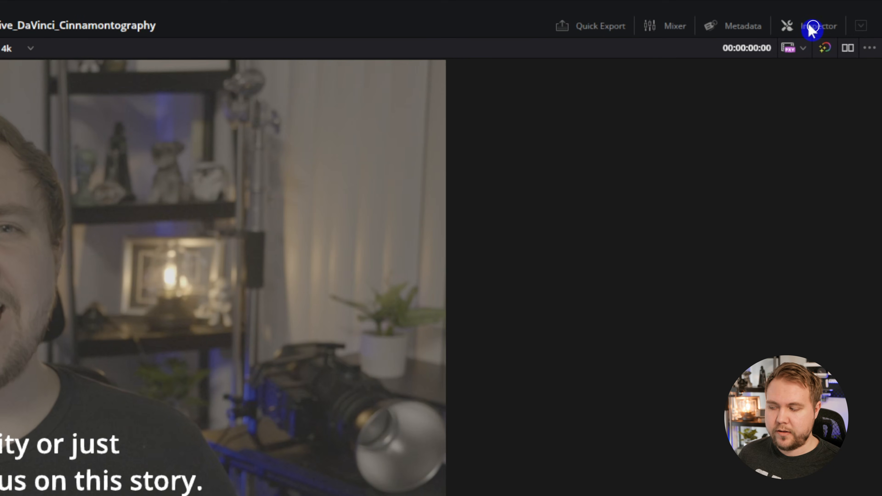
pyautogui.click(846, 14)
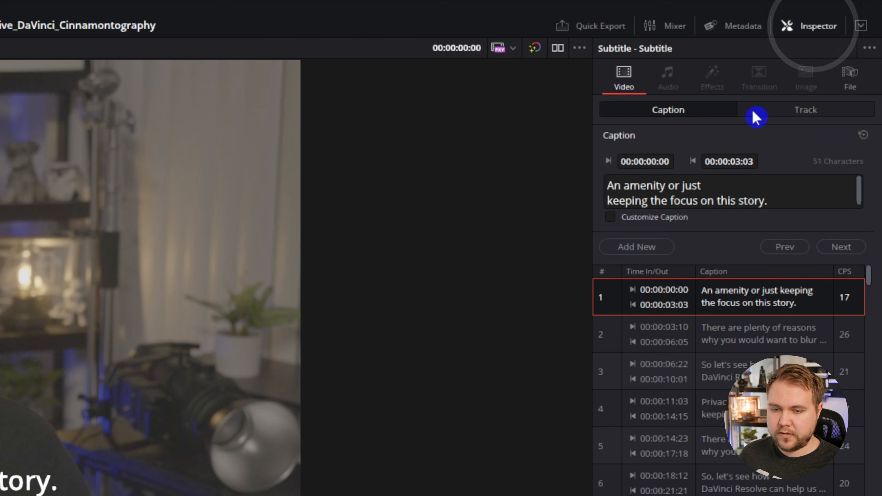
pyautogui.click(606, 187)
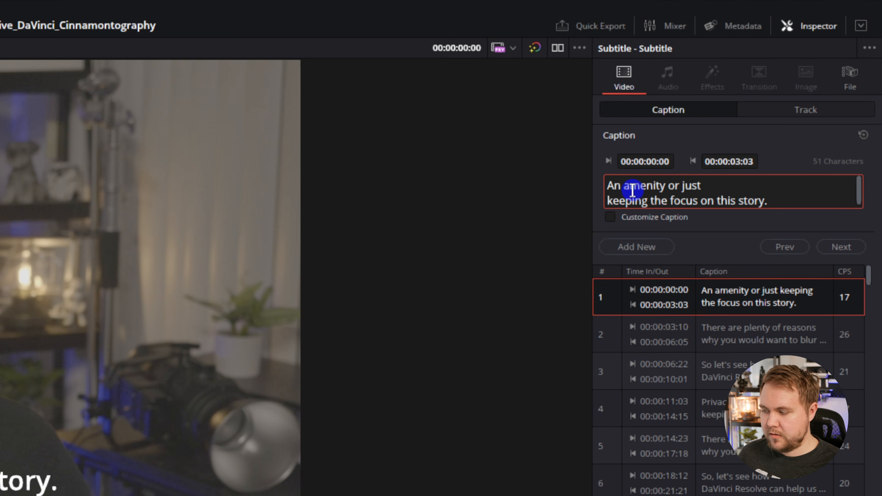
pyautogui.write('`')
pyautogui.write('nd')
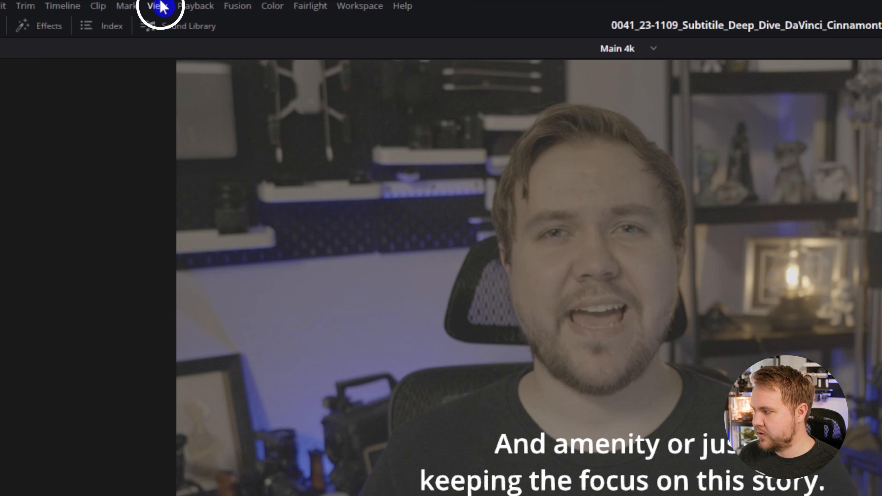
# Step: Turn on the safe area overlay in the timeline viewer
pyautogui.click(162, 6)
pyautogui.moveTo(312, 138)
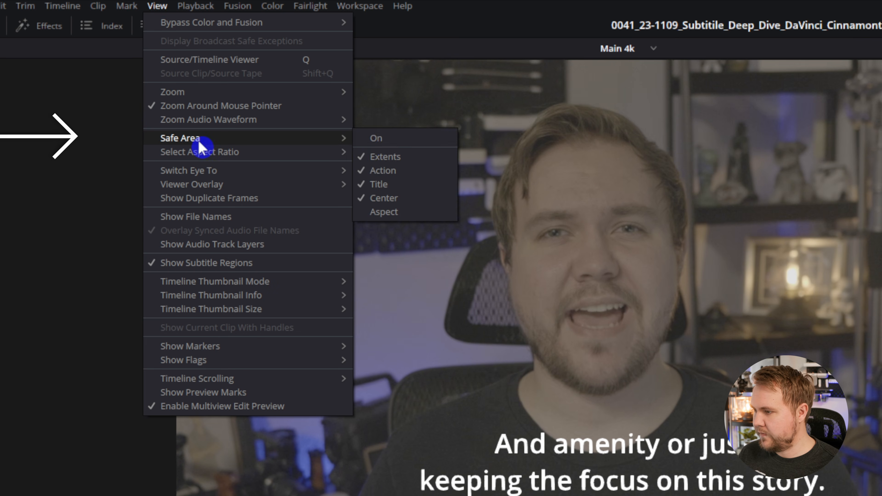
pyautogui.click(385, 145)
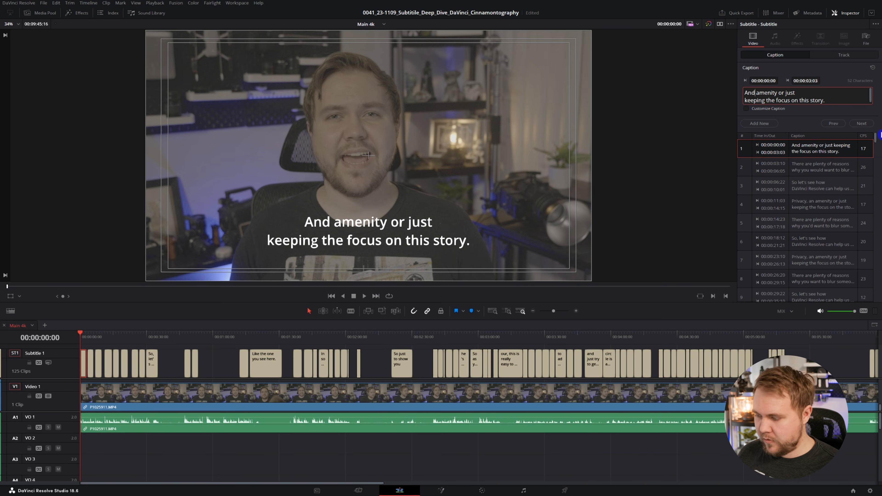
# Step: Set the subtitle track's vertical position to 276 and its stroke size to 0
pyautogui.click(851, 66)
pyautogui.click(851, 65)
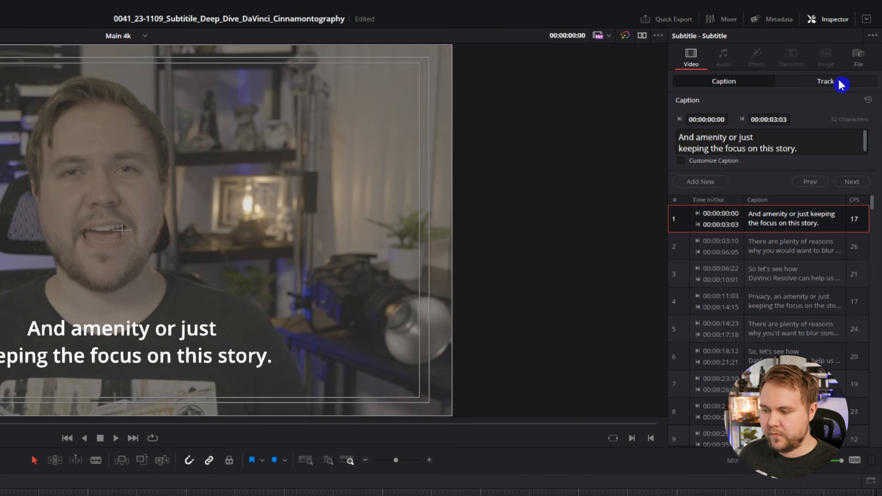
pyautogui.click(840, 84)
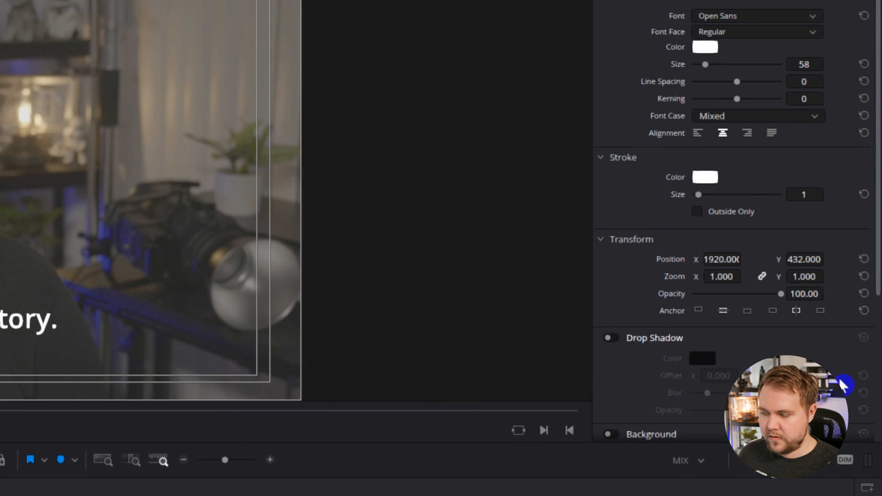
pyautogui.moveTo(811, 237); pyautogui.dragTo(757, 237)
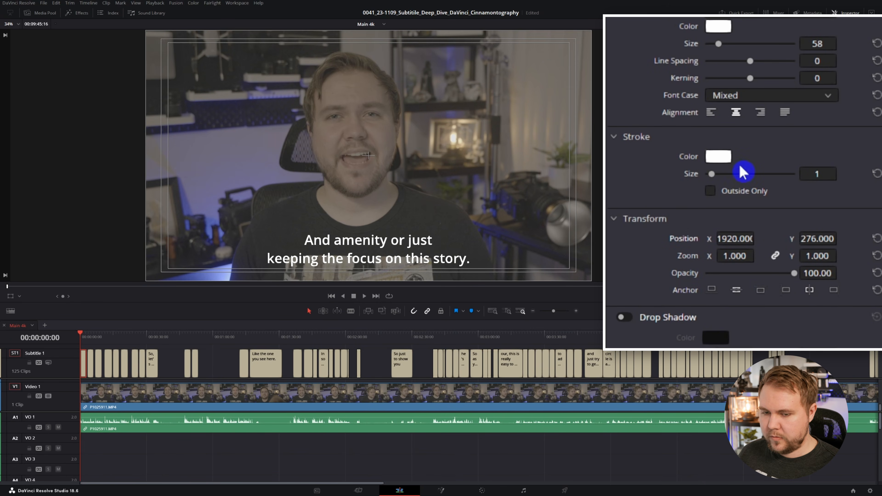
pyautogui.moveTo(717, 177)
pyautogui.mouseDown()
pyautogui.moveTo(803, 177)
pyautogui.moveTo(700, 188)
pyautogui.mouseUp()
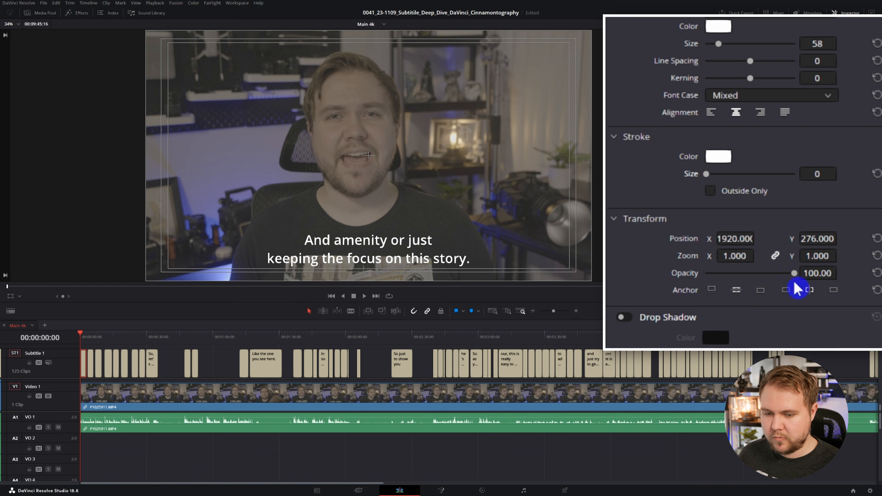
# Step: Enable the drop shadow and background for the subtitle track and set its font to OLD TYPE PERSONAL USE
pyautogui.scroll(-3, 684, 299)
pyautogui.click(623, 235)
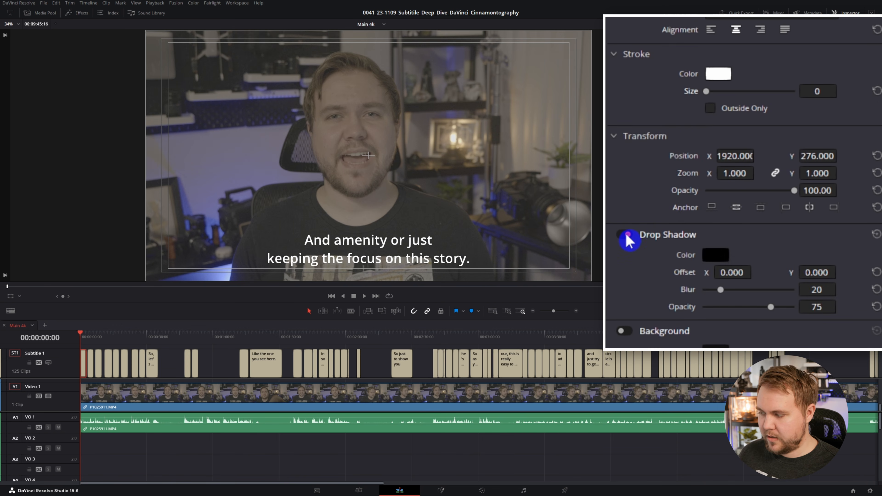
pyautogui.scroll(-4, 629, 242)
pyautogui.click(627, 209)
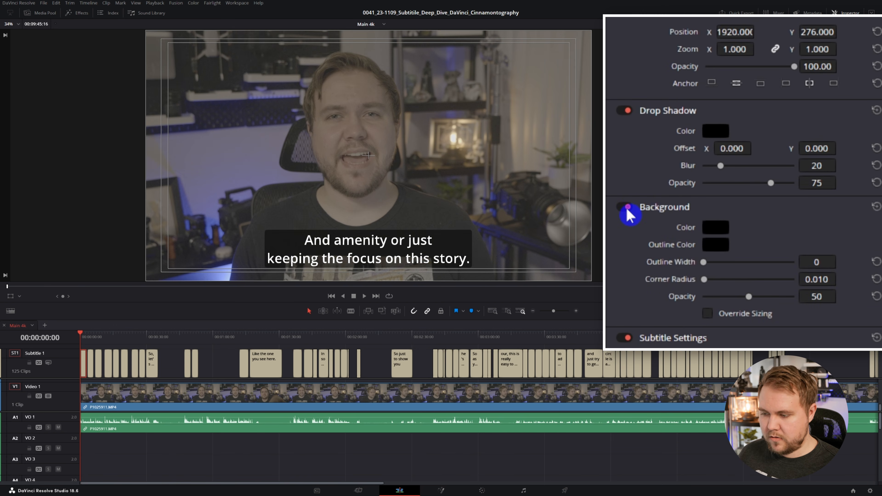
pyautogui.scroll(8, 713, 236)
pyautogui.click(744, 31)
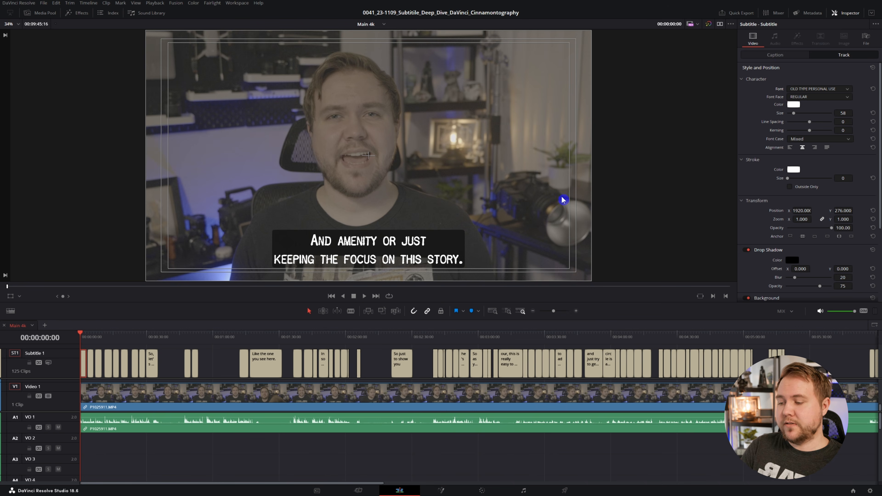
# Step: Select the sixth caption, starting at 00:00:18:12, and enable Customize Caption for it
pyautogui.moveTo(111, 335)
pyautogui.mouseDown()
pyautogui.moveTo(174, 346)
pyautogui.moveTo(125, 346)
pyautogui.mouseUp()
pyautogui.click(125, 361)
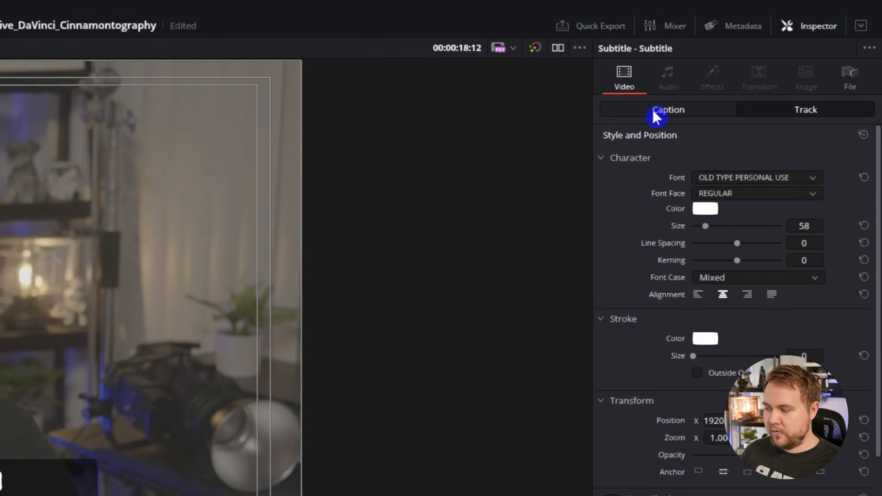
pyautogui.click(769, 56)
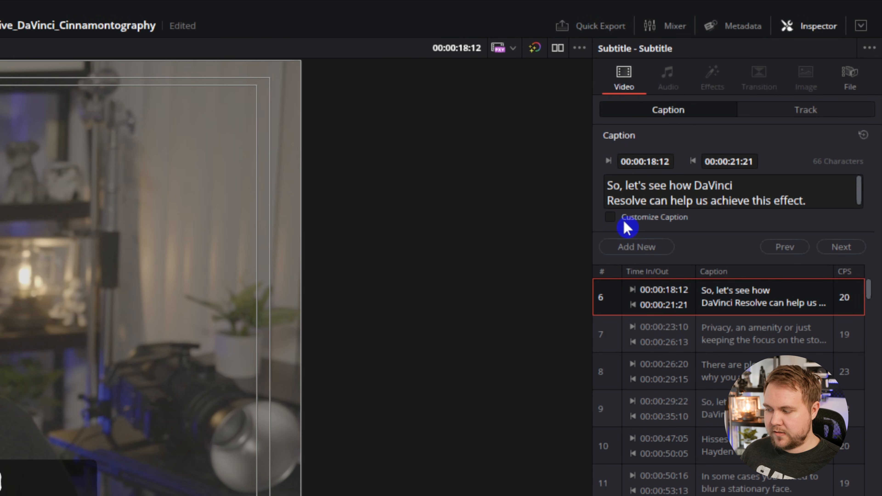
pyautogui.click(609, 218)
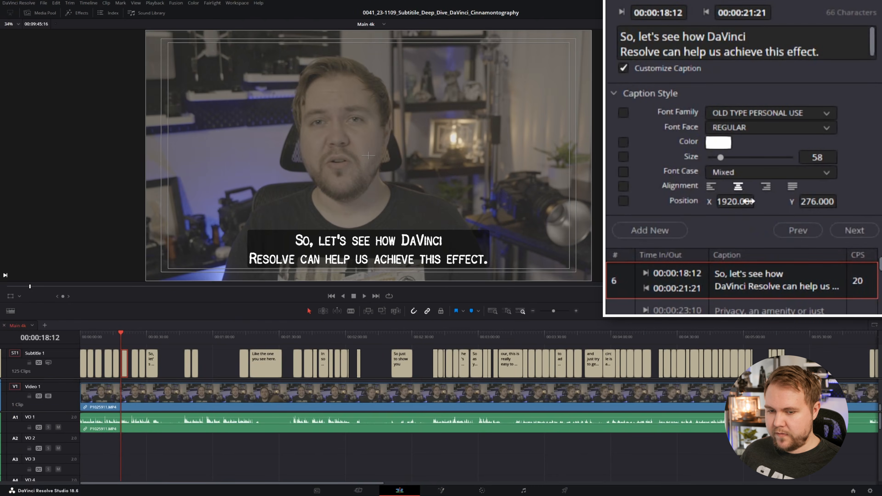
# Step: Set the sixth caption's vertical position to 1830, right-align its text, and view the following caption for comparison
pyautogui.moveTo(817, 202)
pyautogui.mouseDown()
pyautogui.moveTo(842, 201)
pyautogui.moveTo(834, 202)
pyautogui.mouseUp()
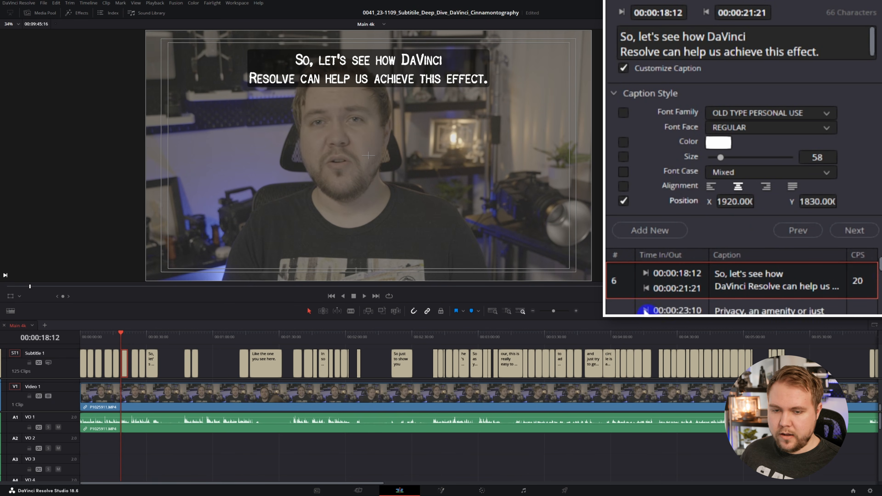
pyautogui.click(712, 188)
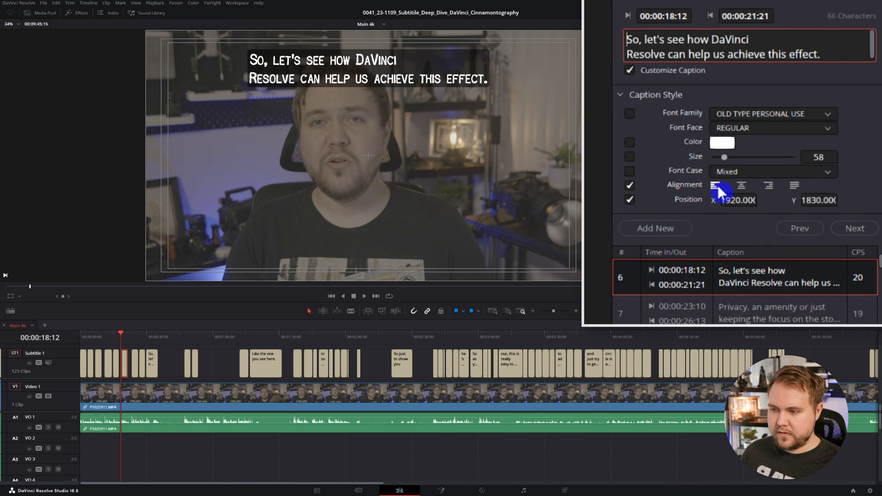
pyautogui.click(765, 186)
pyautogui.moveTo(118, 337); pyautogui.dragTo(136, 343)
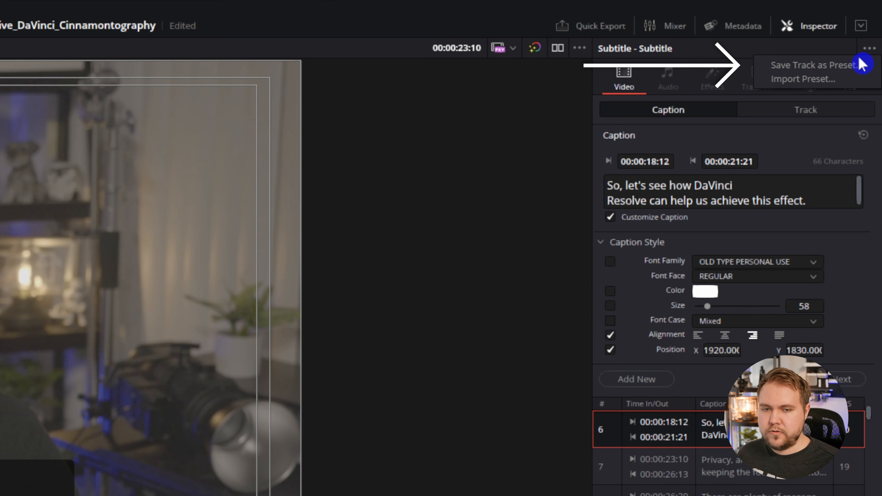
# Step: Save the subtitle track's style as a preset named "Test prest"
pyautogui.click(847, 66)
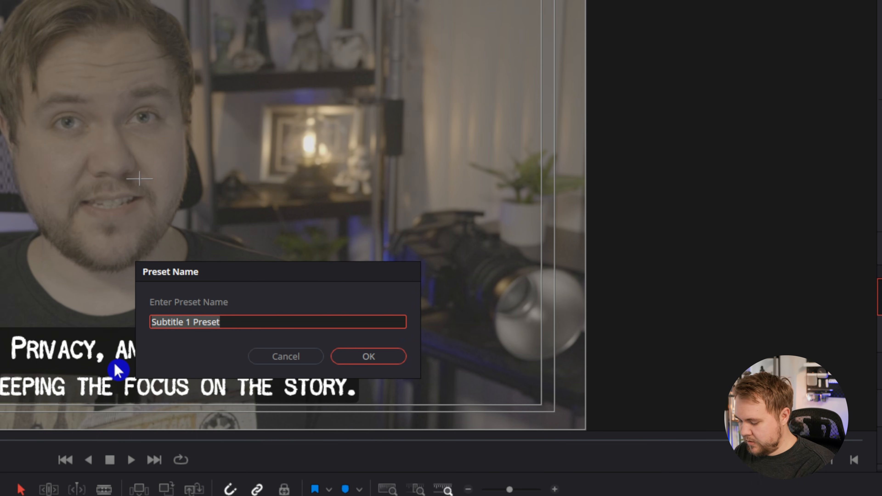
pyautogui.write('Test prest')
pyautogui.press('Return')
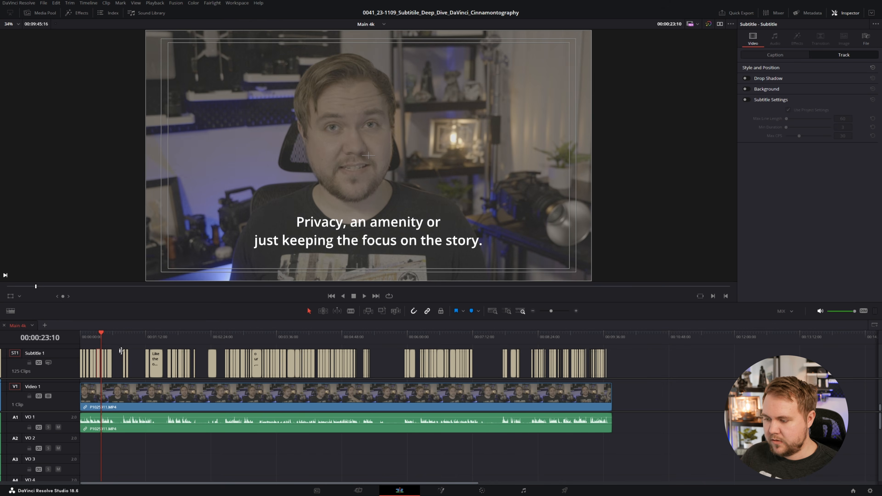
# Step: Load the "Test prest" preset onto the unstyled subtitle track
pyautogui.moveTo(108, 340); pyautogui.dragTo(93, 344)
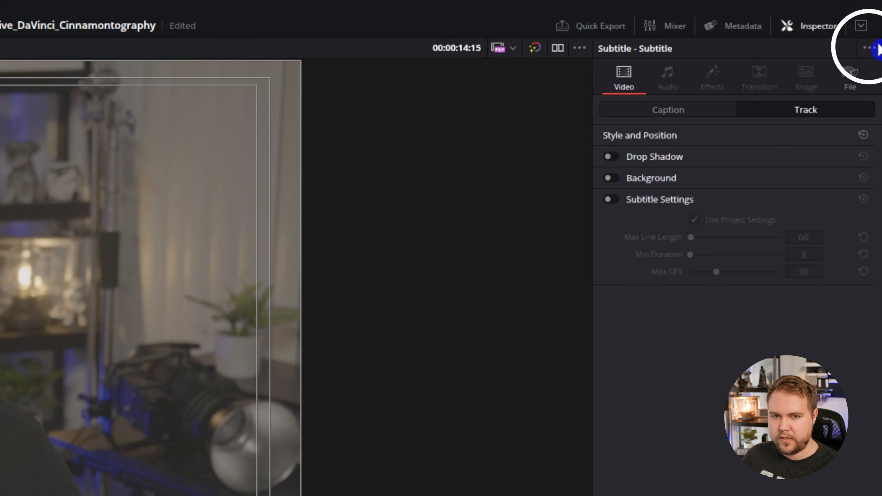
pyautogui.click(869, 49)
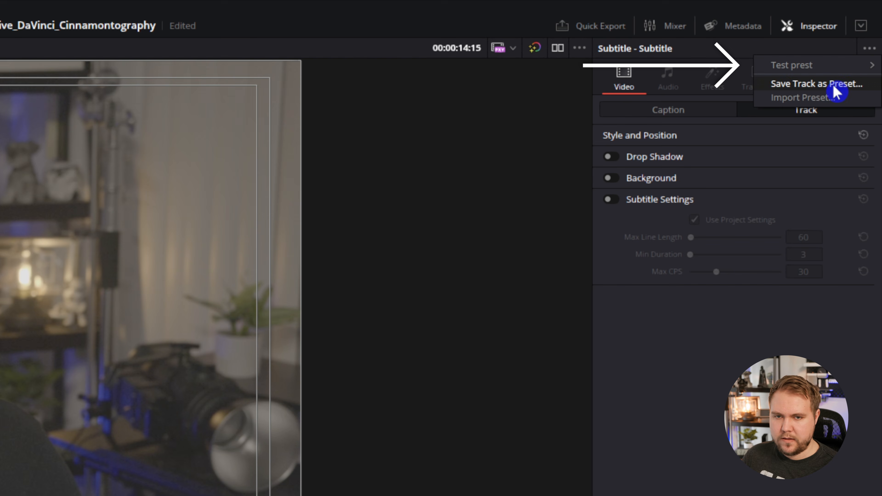
pyautogui.moveTo(814, 69)
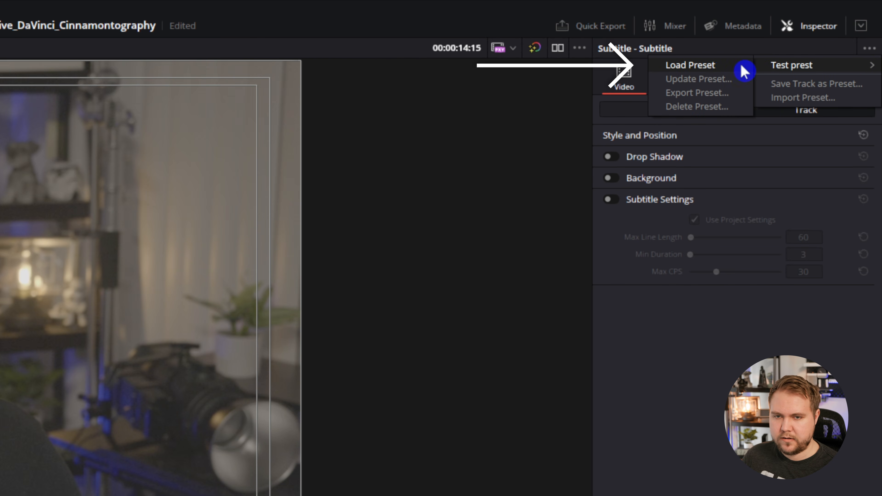
pyautogui.click(722, 66)
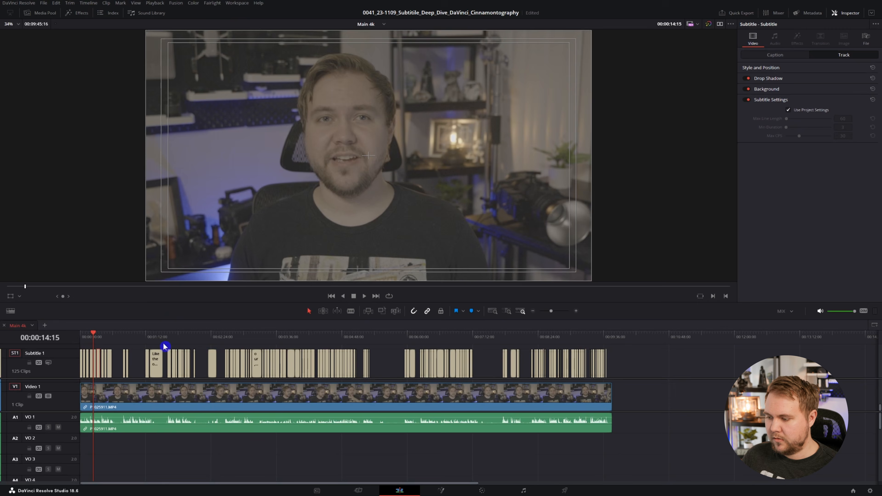
# Step: Move the playhead to the caption at 00:00:11:03 and add a second subtitle track above Subtitle 1
pyautogui.click(106, 335)
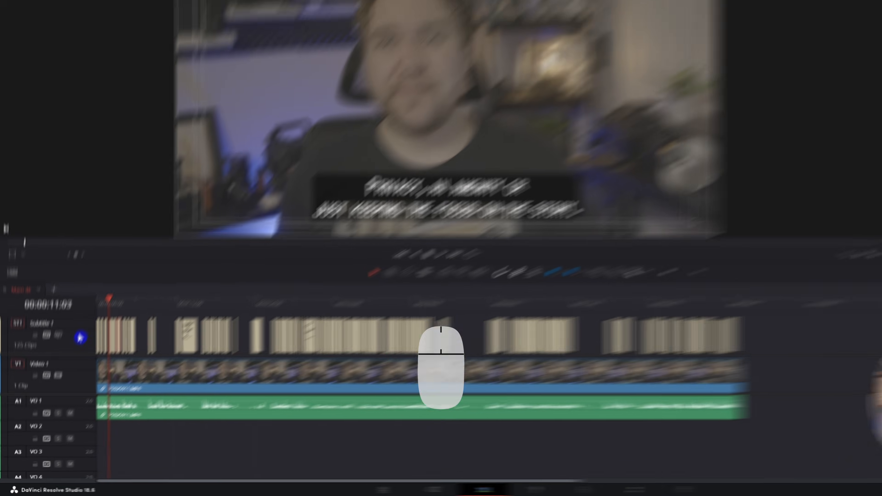
pyautogui.rightClick(130, 235)
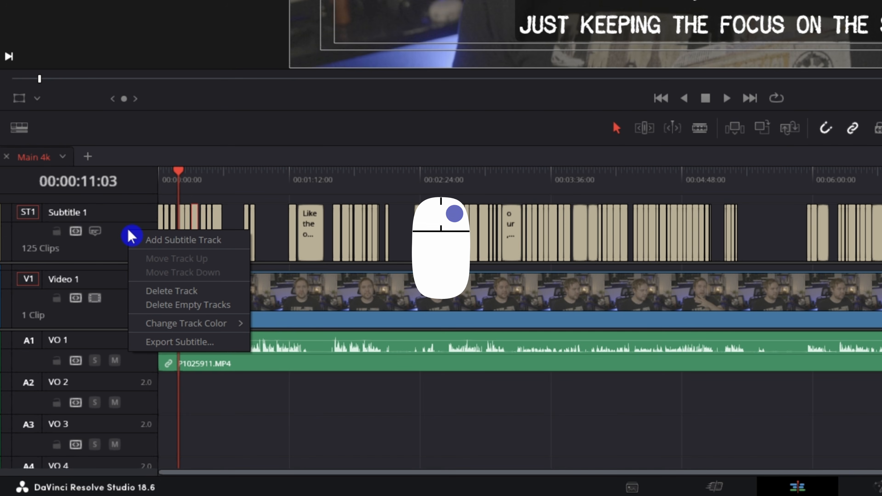
pyautogui.click(186, 241)
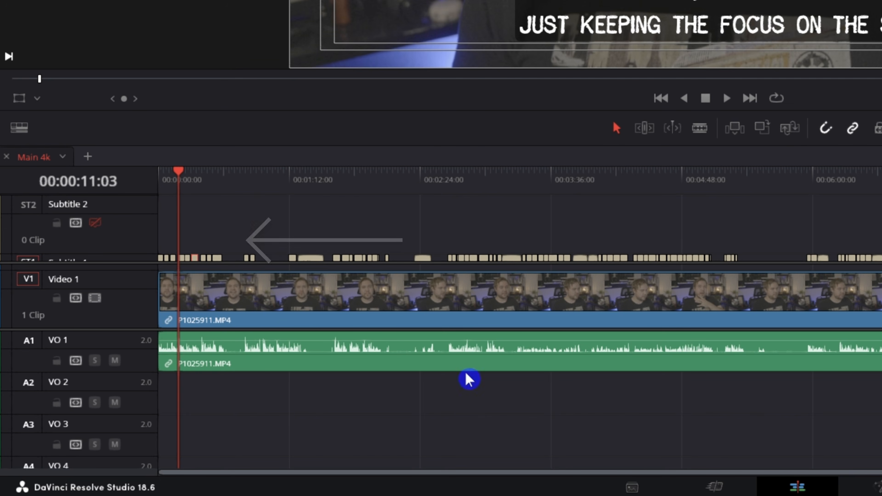
# Step: Move the selected caption from the Subtitle 1 track up to the Subtitle 2 track at the same time
pyautogui.scroll(-1, 265, 219)
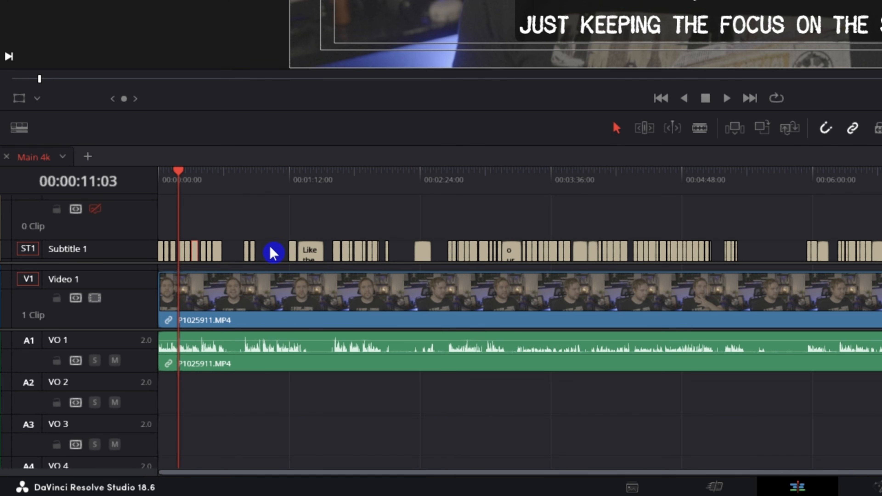
pyautogui.moveTo(195, 229); pyautogui.dragTo(196, 208)
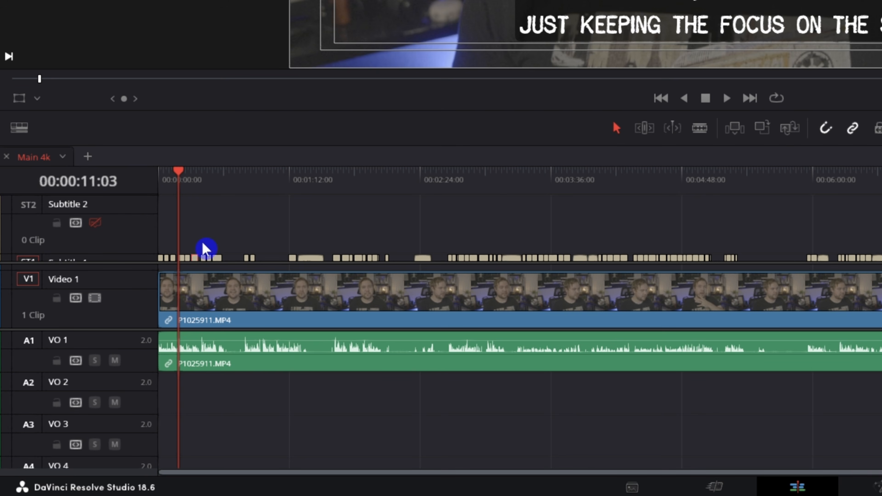
pyautogui.scroll(-2, 169, 228)
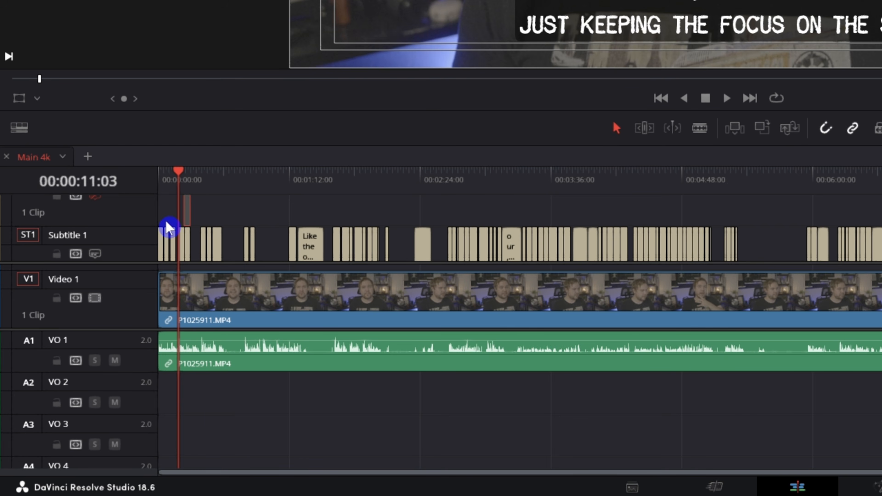
pyautogui.scroll(2, 123, 225)
pyautogui.scroll(3, 165, 232)
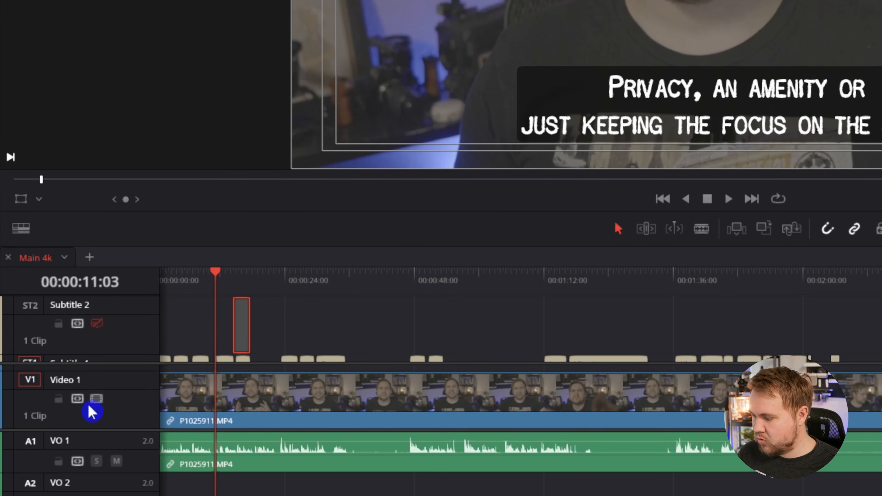
# Step: Switch the displayed subtitle track to Subtitle 2 and back to Subtitle 1
pyautogui.scroll(-2, 140, 321)
pyautogui.scroll(1, 136, 319)
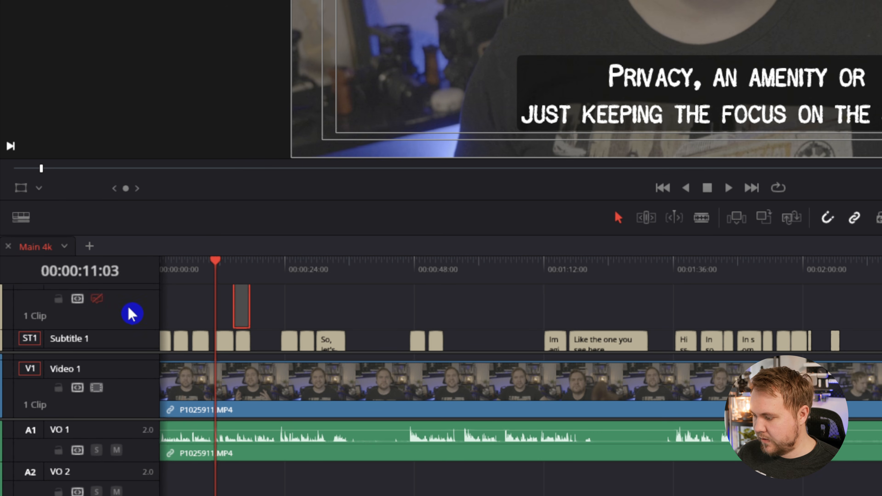
pyautogui.click(98, 300)
pyautogui.scroll(-3, 158, 315)
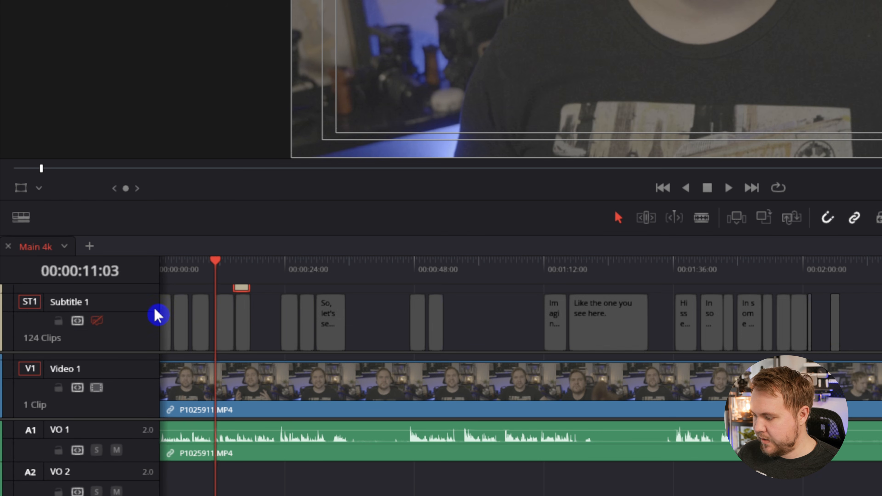
pyautogui.click(97, 321)
pyautogui.scroll(3, 97, 323)
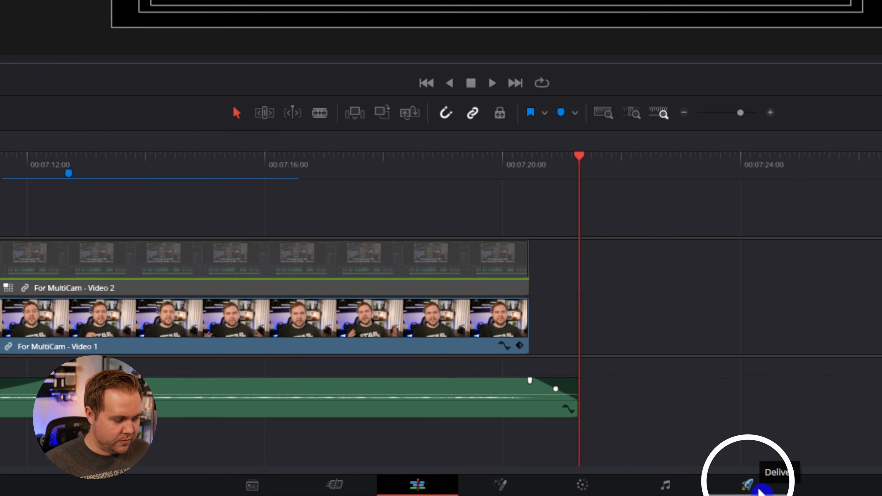
# Step: Open the Deliver page, expand the Subtitle Settings in the render settings, and enable Export Subtitle
pyautogui.click(756, 487)
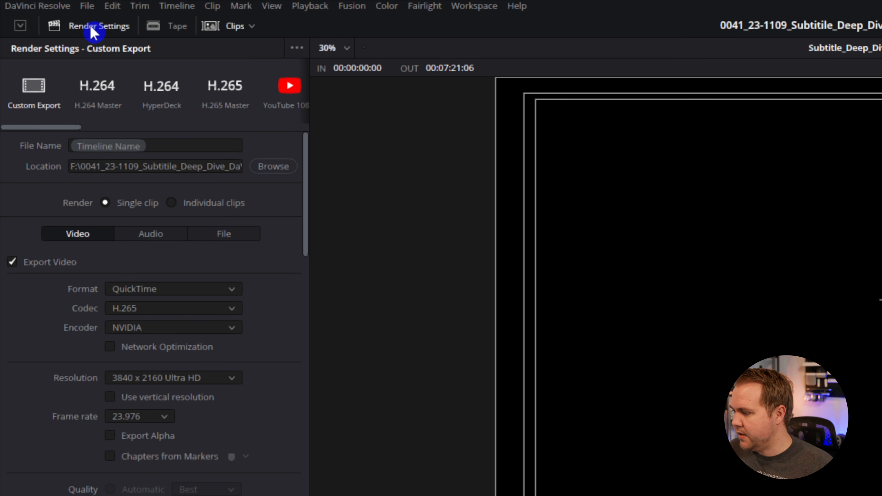
pyautogui.scroll(-10, 94, 312)
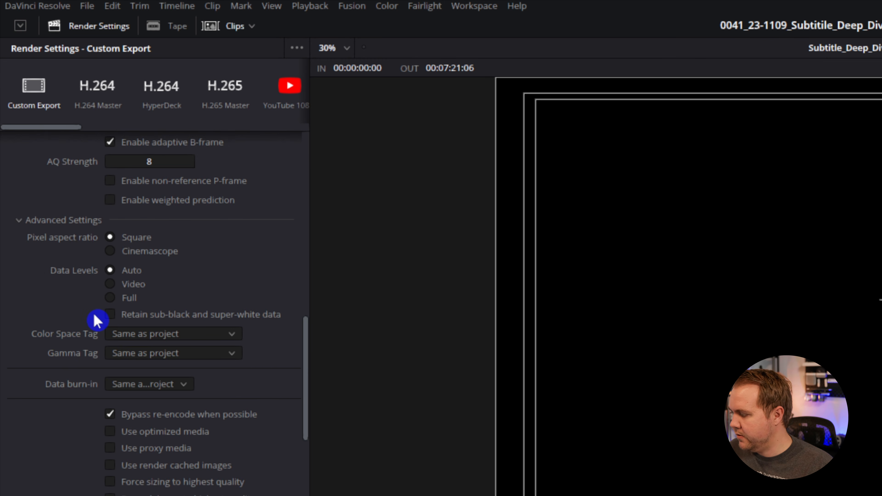
pyautogui.scroll(-8, 94, 315)
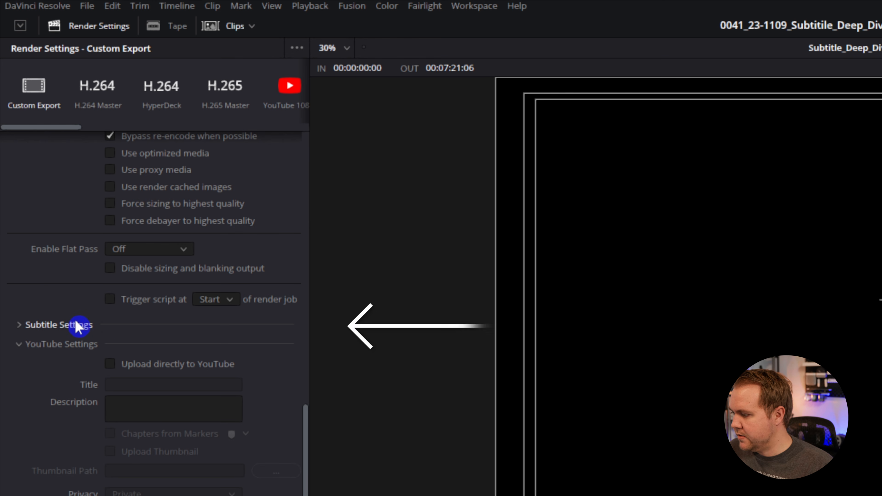
pyautogui.click(75, 323)
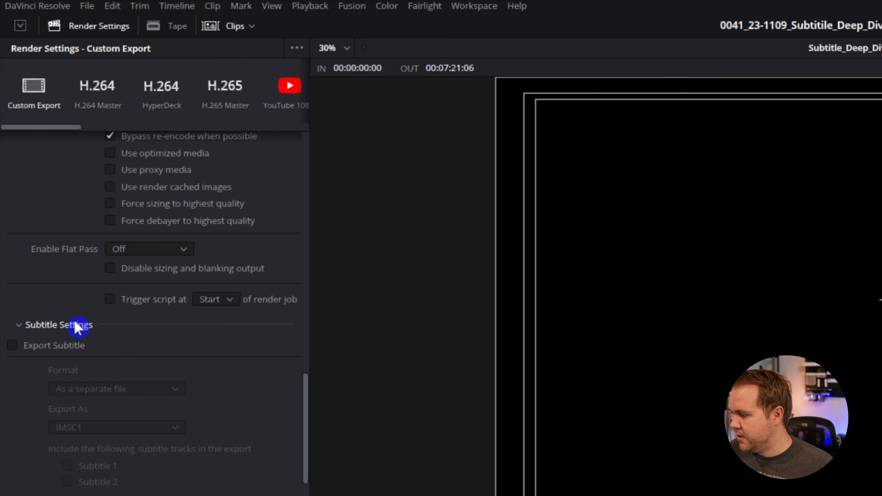
pyautogui.click(15, 347)
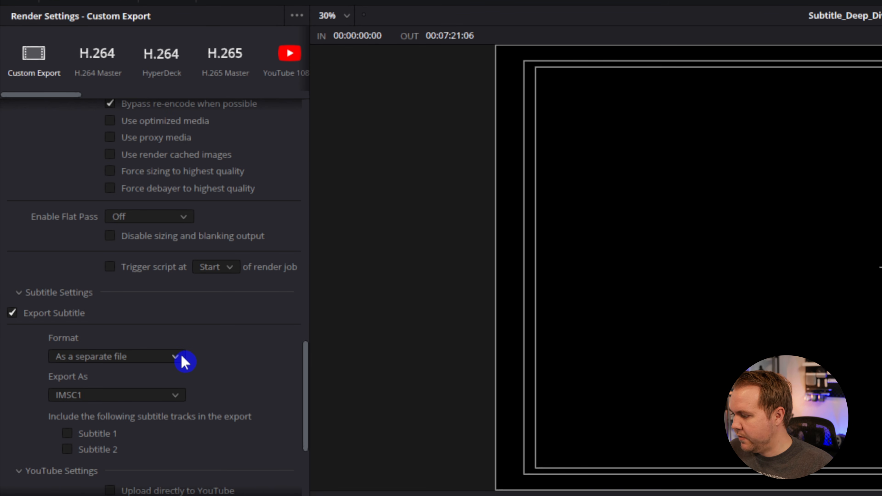
# Step: Include the Subtitle 1 and Subtitle 2 tracks in the export and review the Export As and Format options
pyautogui.click(151, 396)
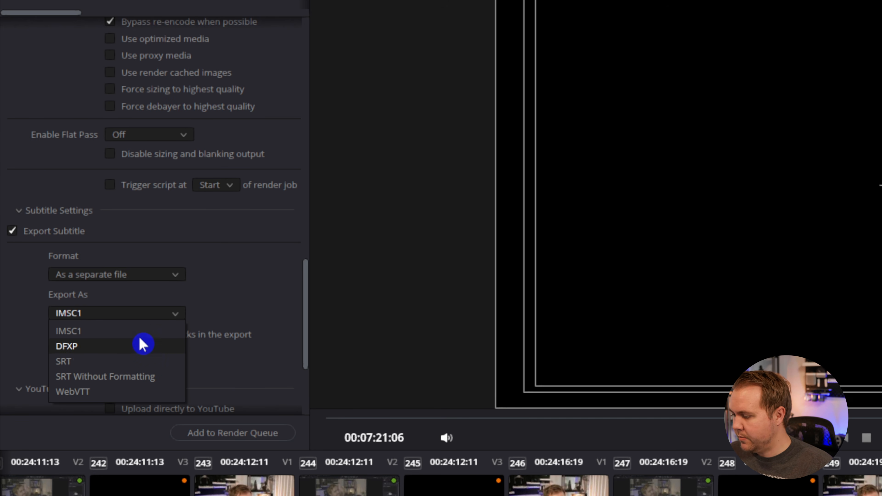
pyautogui.click(220, 303)
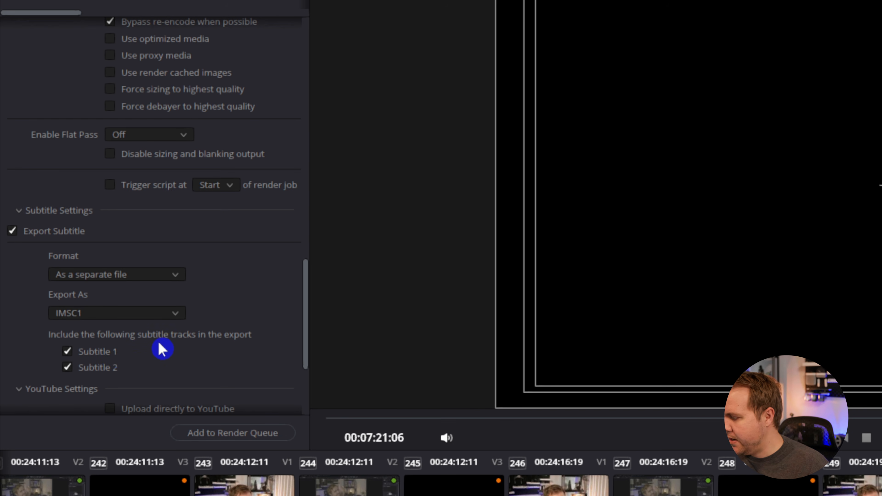
pyautogui.click(146, 278)
pyautogui.click(144, 278)
pyautogui.click(144, 278)
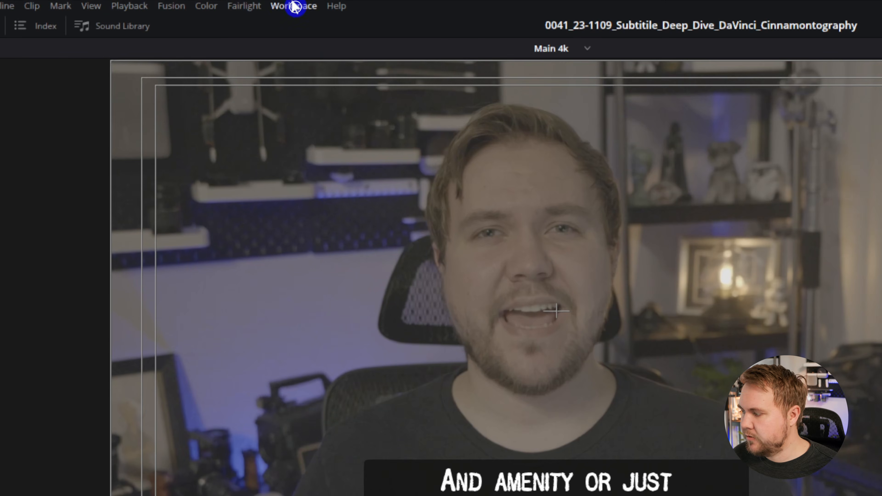
# Step: Launch the Snap Captions script for the Main 4k timeline
pyautogui.click(236, 3)
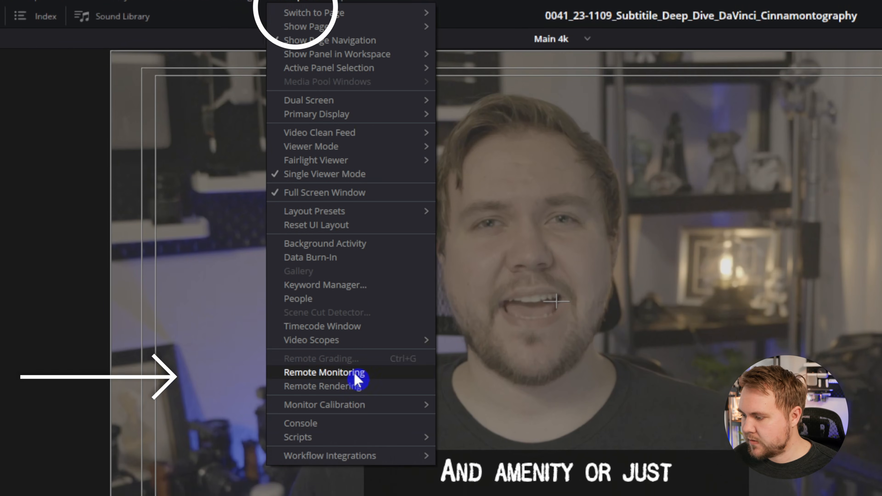
pyautogui.moveTo(368, 441)
pyautogui.moveTo(495, 435)
pyautogui.click(587, 433)
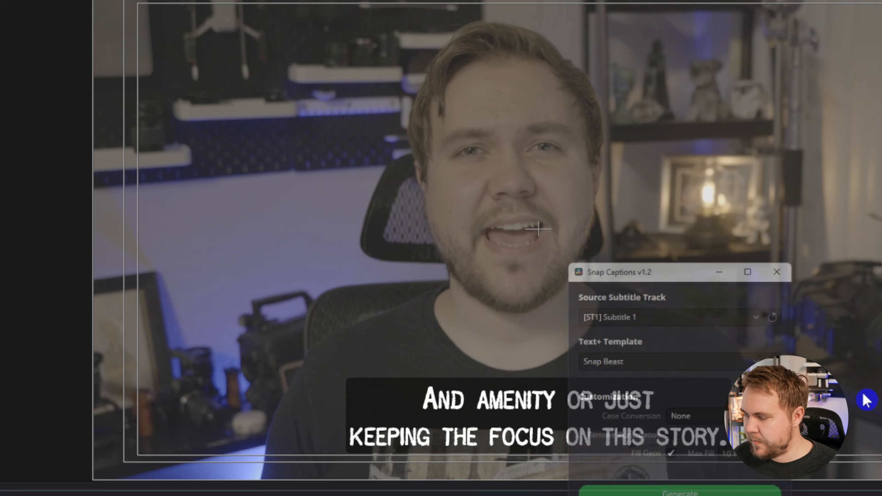
# Step: Choose Subtitle 1 as the source subtitle track and Snap Beast as the Text+ template
pyautogui.click(740, 316)
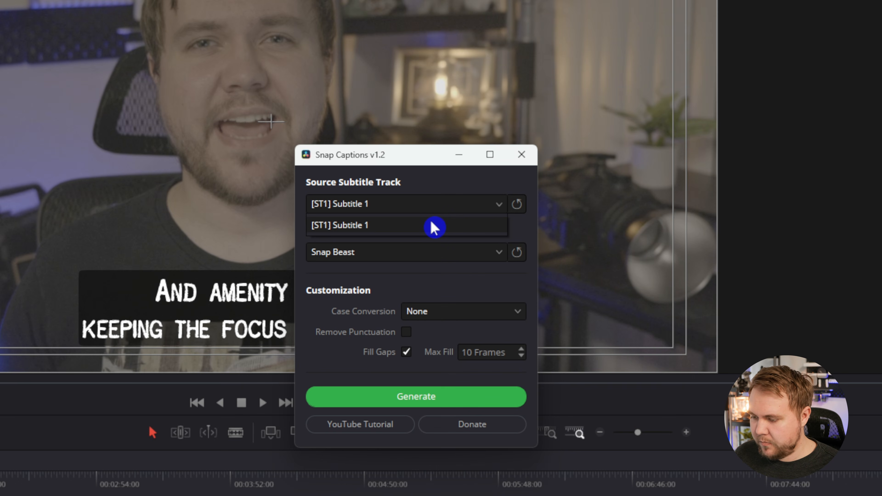
pyautogui.click(440, 198)
pyautogui.click(389, 248)
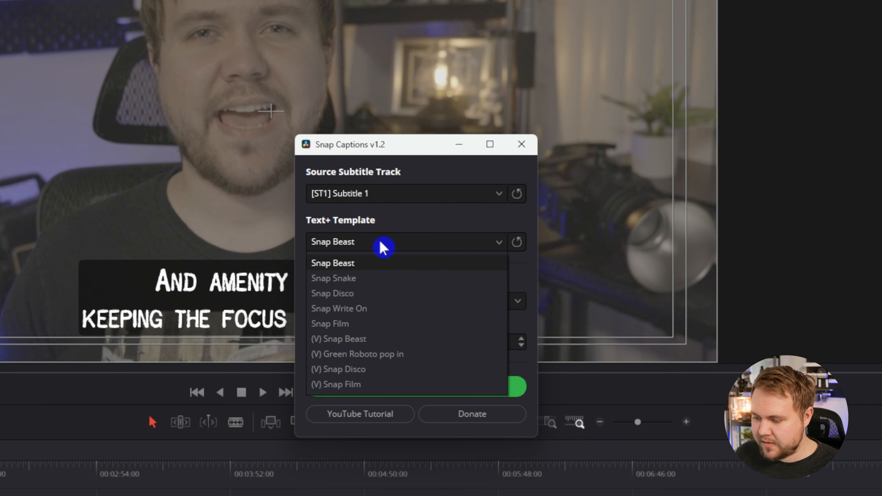
pyautogui.click(380, 265)
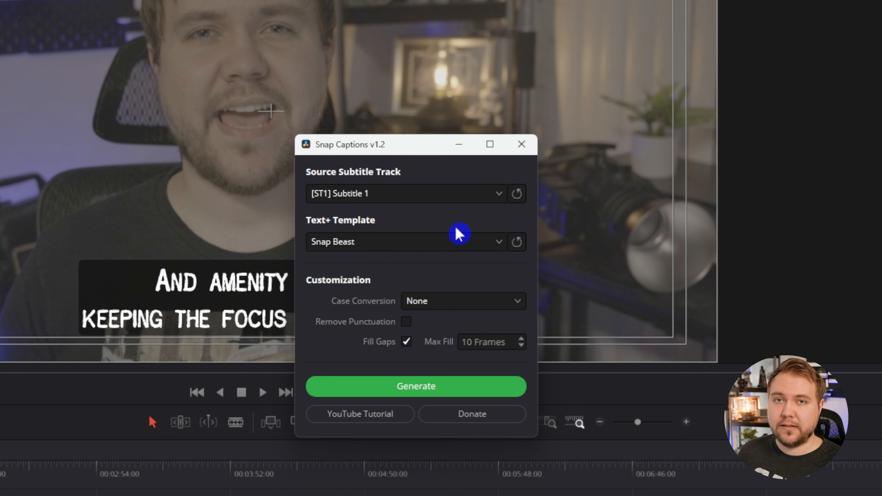
# Step: Set Case Conversion to Capitalize All Words and generate the Text+ captions
pyautogui.click(479, 301)
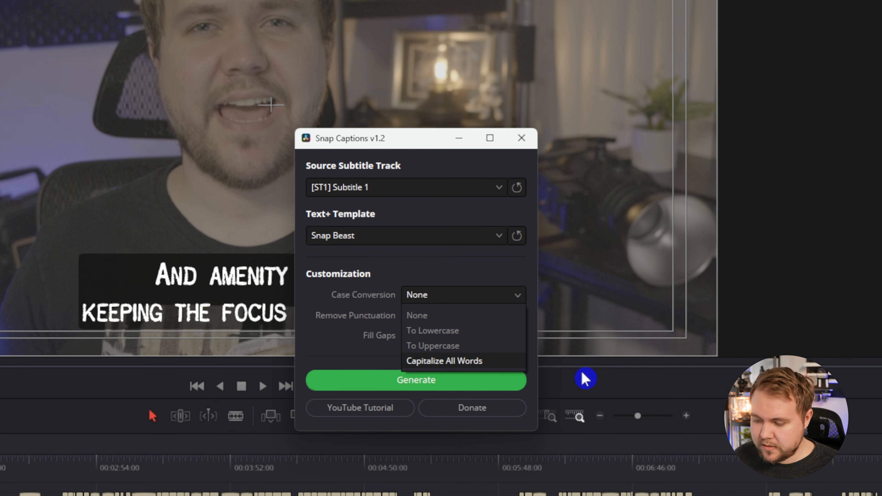
pyautogui.click(451, 363)
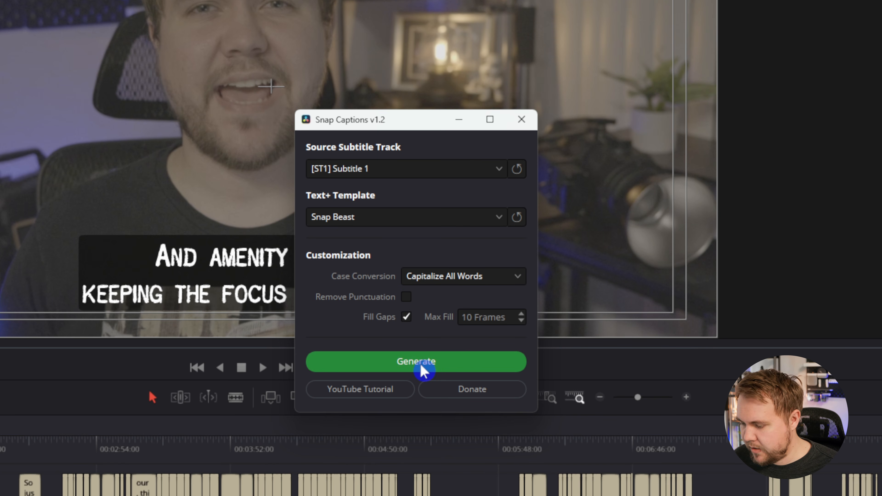
pyautogui.click(420, 363)
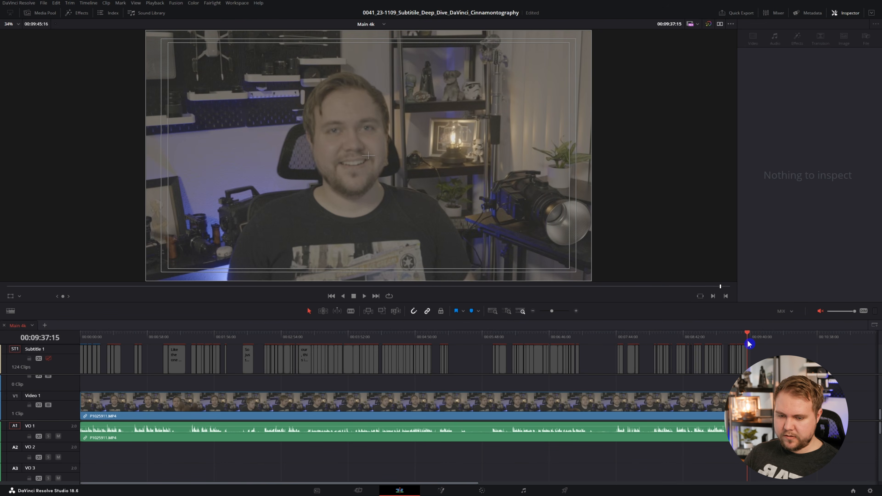
# Step: Examine the generated Text+ captions near the end of the timeline, checking the text of several individual clips
pyautogui.moveTo(748, 341); pyautogui.dragTo(746, 341)
pyautogui.scroll(5, 405, 398)
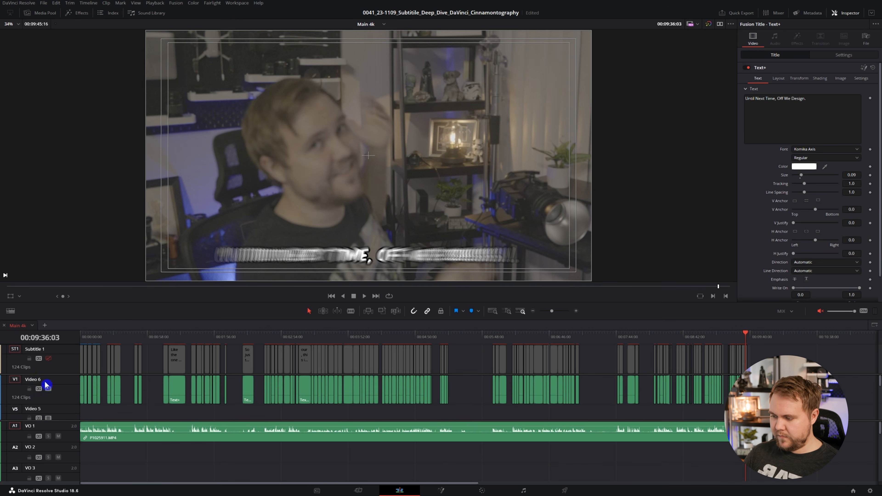
pyautogui.click(669, 393)
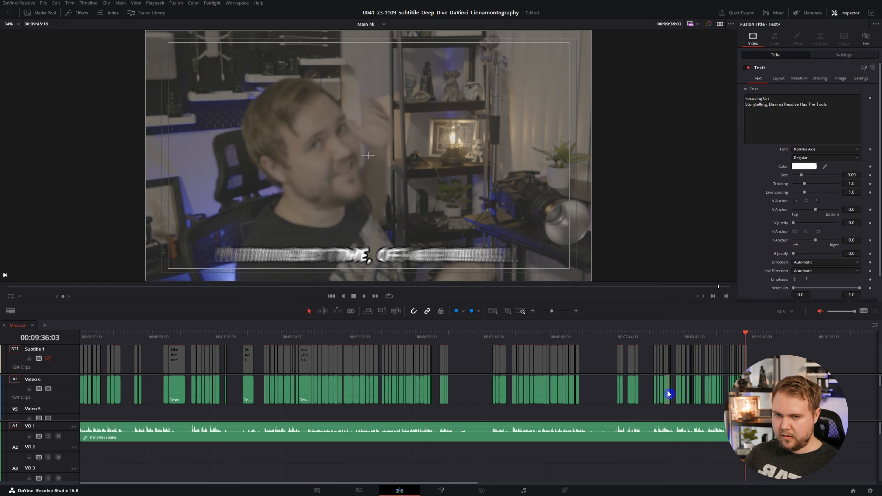
pyautogui.click(655, 393)
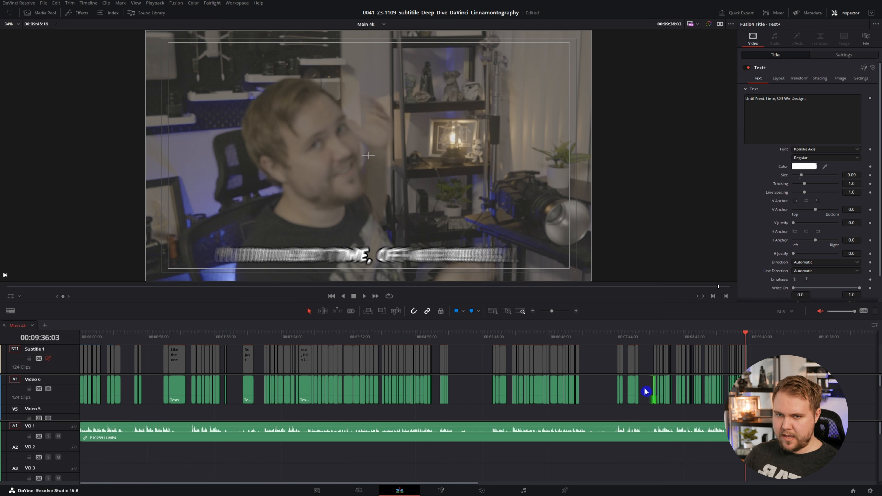
pyautogui.click(633, 392)
# Step: Play the timeline from its beginning to preview the animated Text+ captions
pyautogui.press('Down')
pyautogui.press('Home')
pyautogui.press('space')
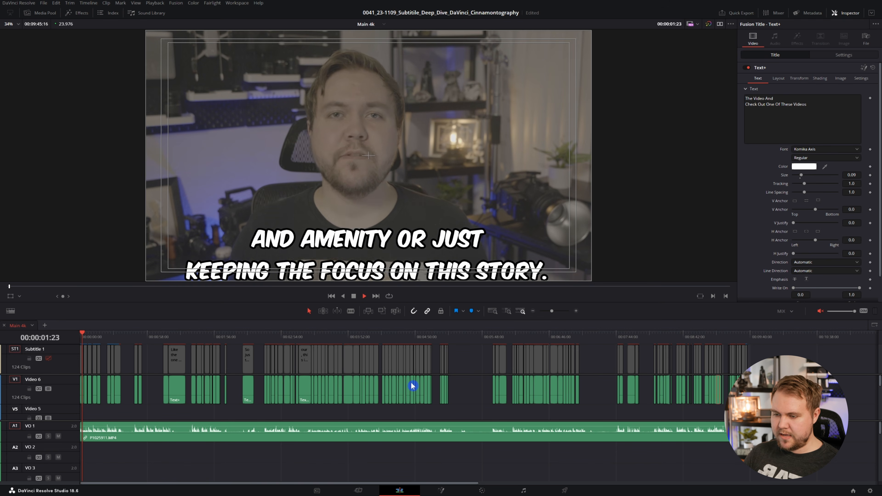